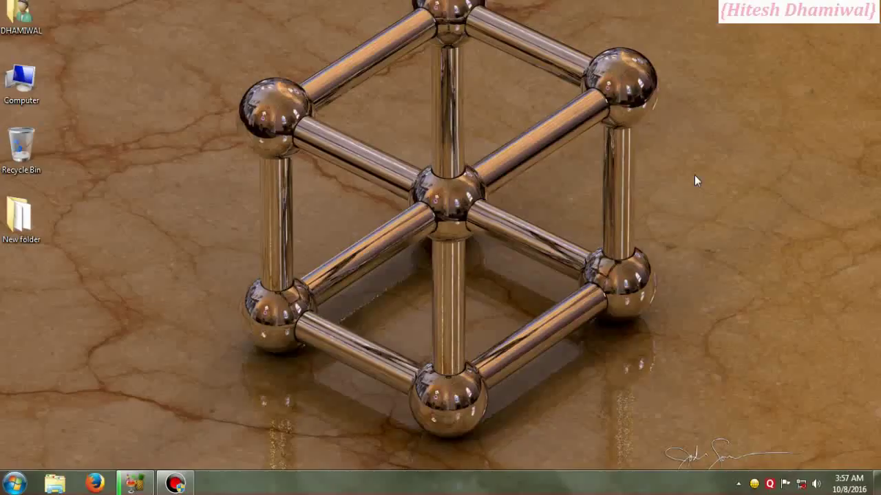
pyautogui.rightClick(544, 138)
pyautogui.click(585, 179)
pyautogui.rightClick(159, 74)
pyautogui.click(192, 112)
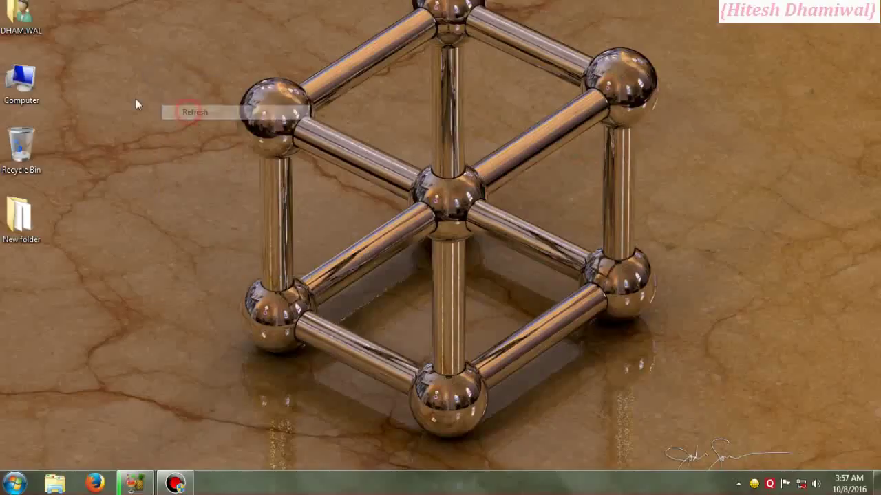
# Try to open Computer Management for this computer, and dismiss the resulting dialog
pyautogui.rightClick(18, 87)
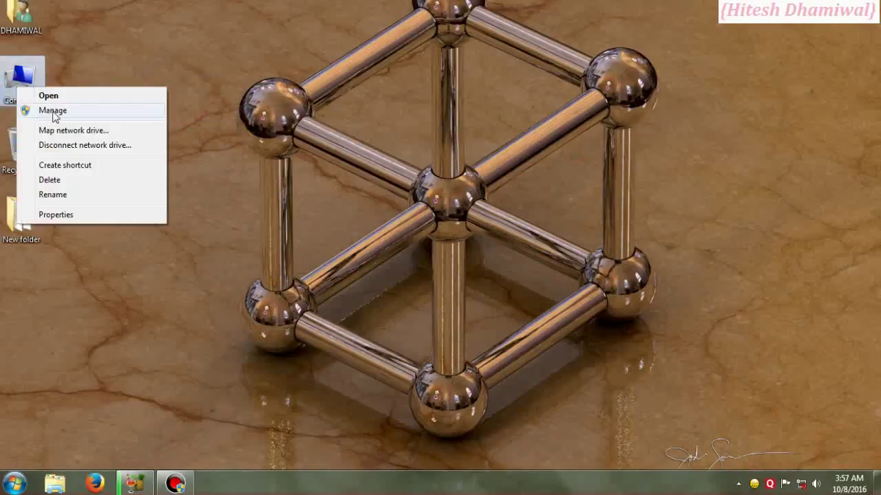
pyautogui.click(53, 112)
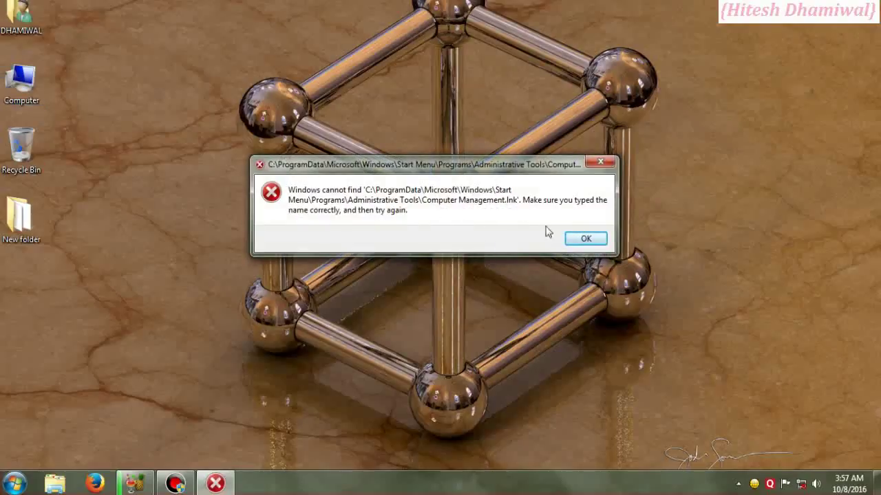
pyautogui.click(585, 239)
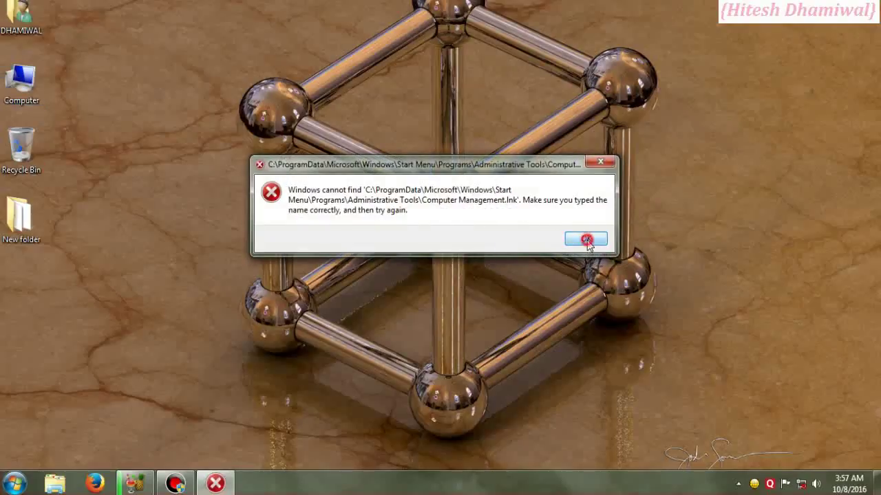
# Open Device Manager from the Computer's system properties, move its window toward the middle of the desktop, and select the root computer entry
pyautogui.rightClick(17, 93)
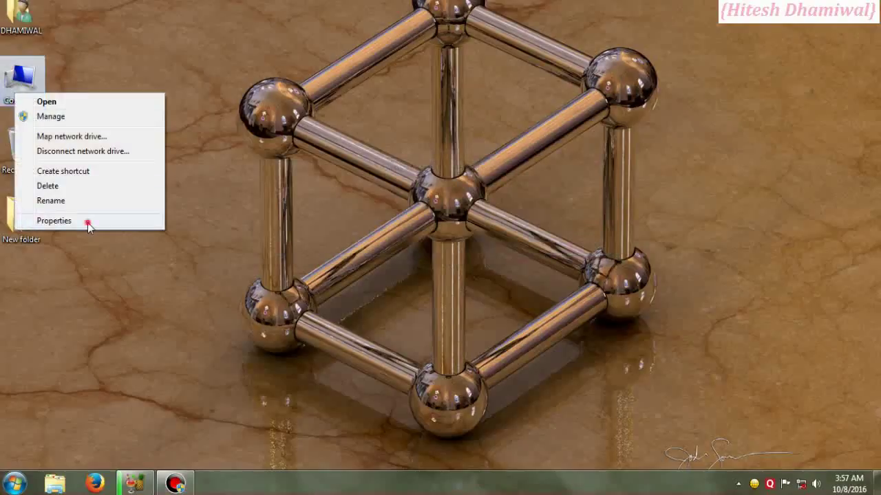
pyautogui.click(87, 221)
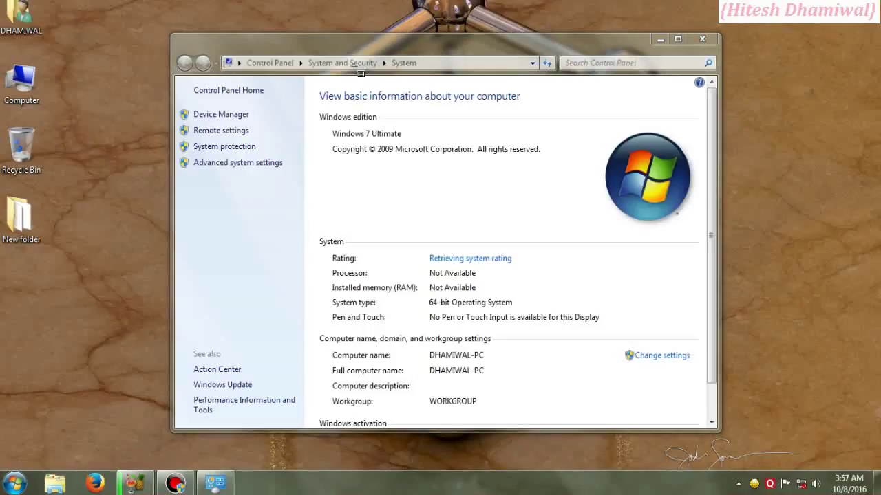
pyautogui.click(207, 116)
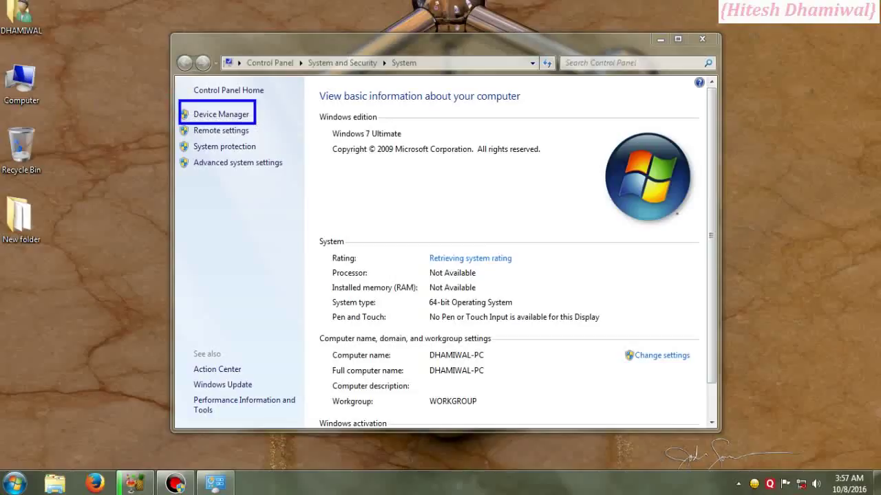
pyautogui.rightClick(6, 78)
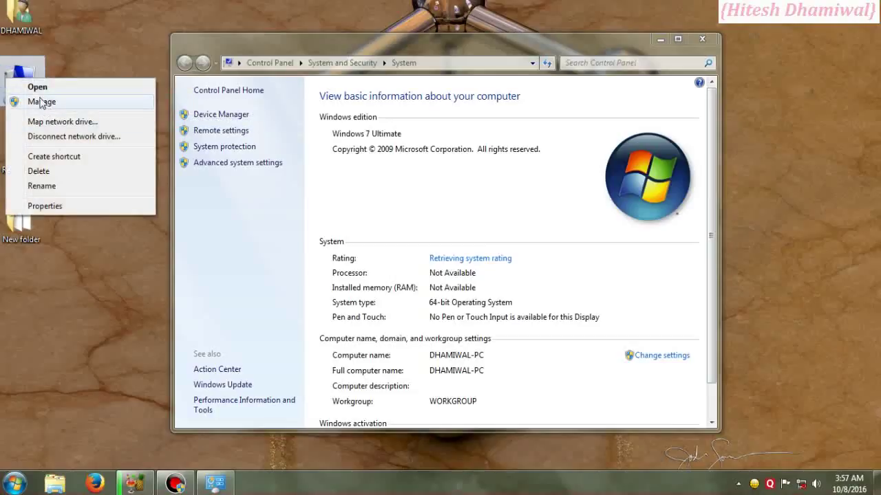
pyautogui.click(240, 119)
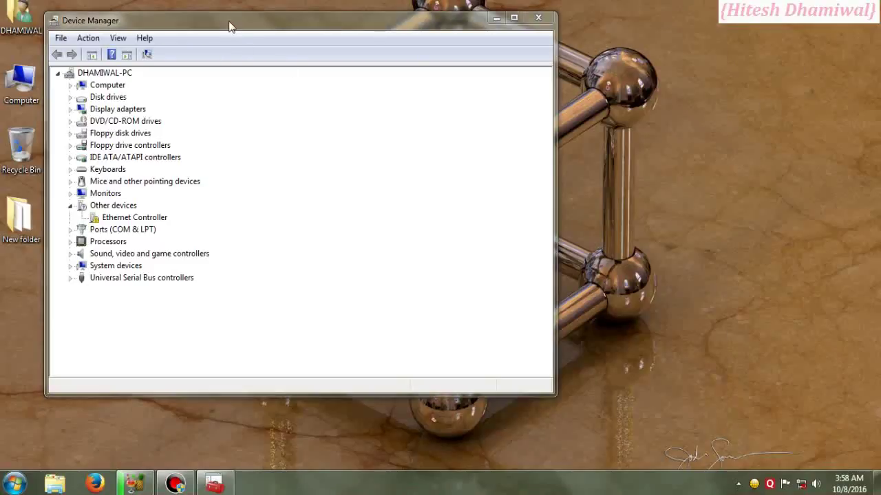
pyautogui.moveTo(257, 30); pyautogui.dragTo(422, 43)
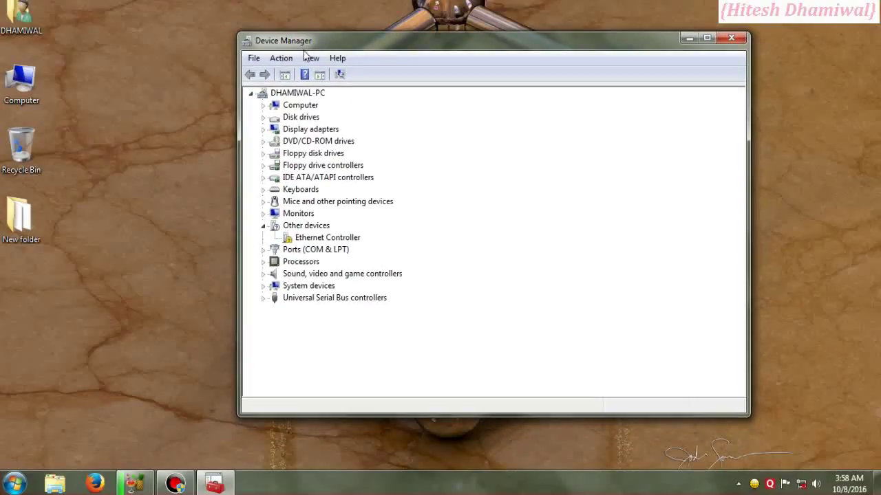
pyautogui.click(289, 93)
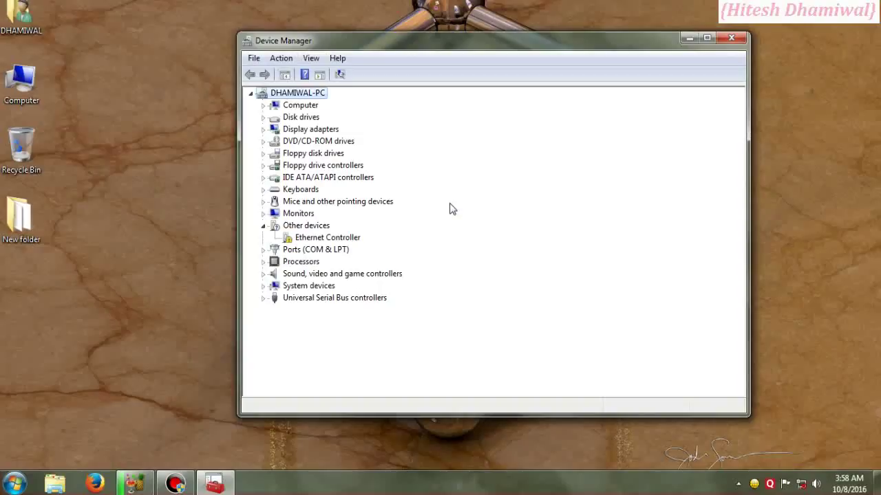
pyautogui.click(688, 38)
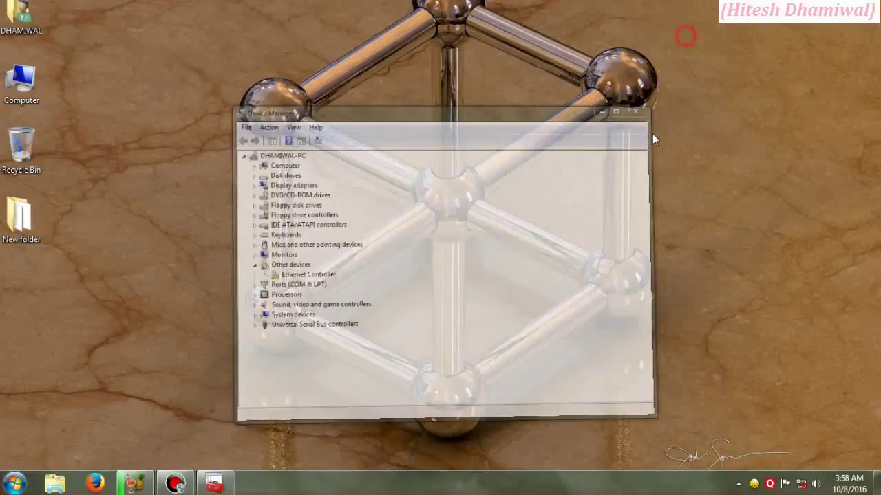
pyautogui.rightClick(403, 160)
pyautogui.click(446, 199)
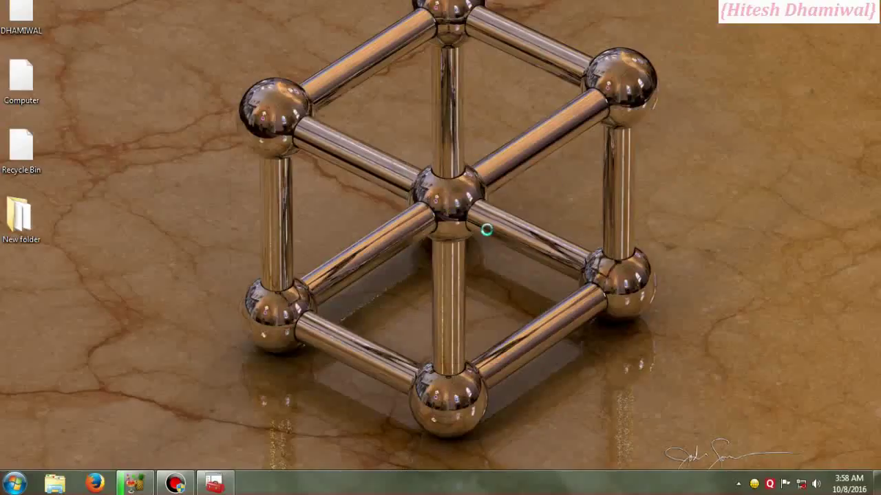
pyautogui.rightClick(443, 200)
pyautogui.click(494, 244)
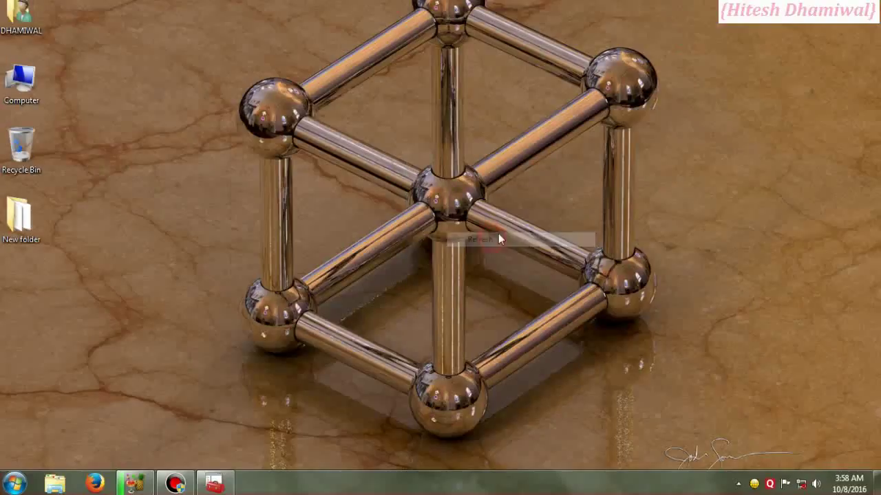
pyautogui.click(226, 485)
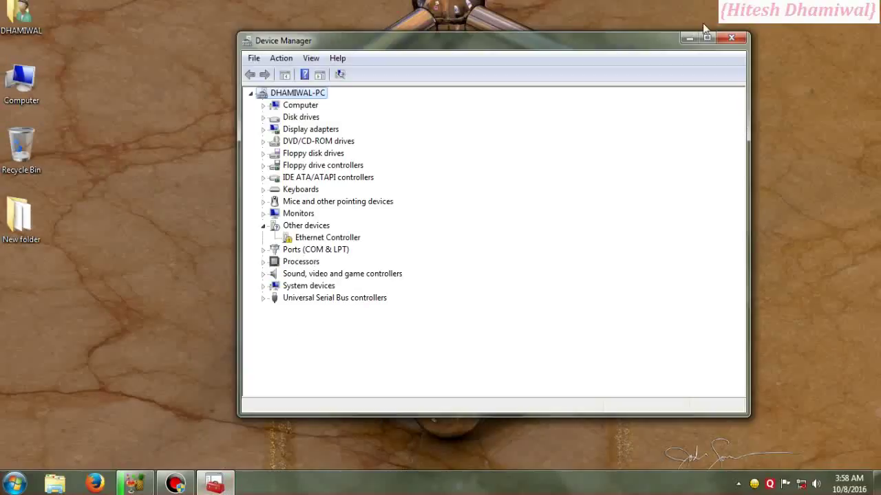
pyautogui.click(689, 37)
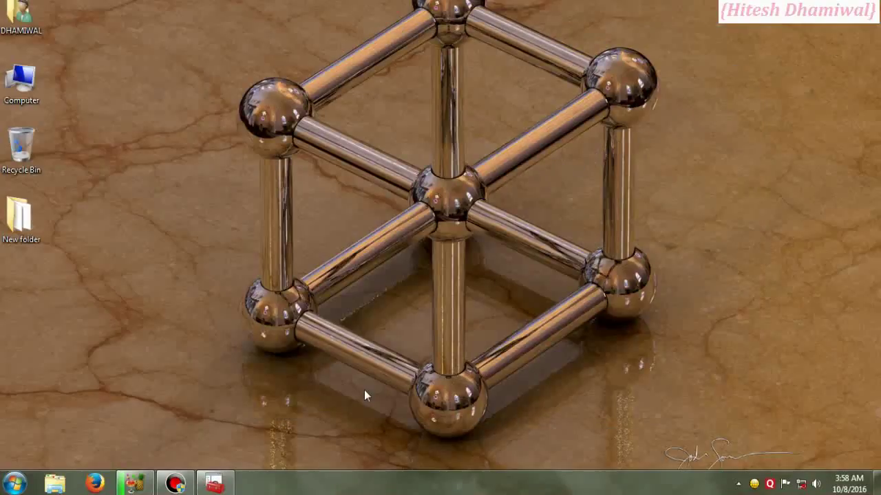
pyautogui.rightClick(414, 275)
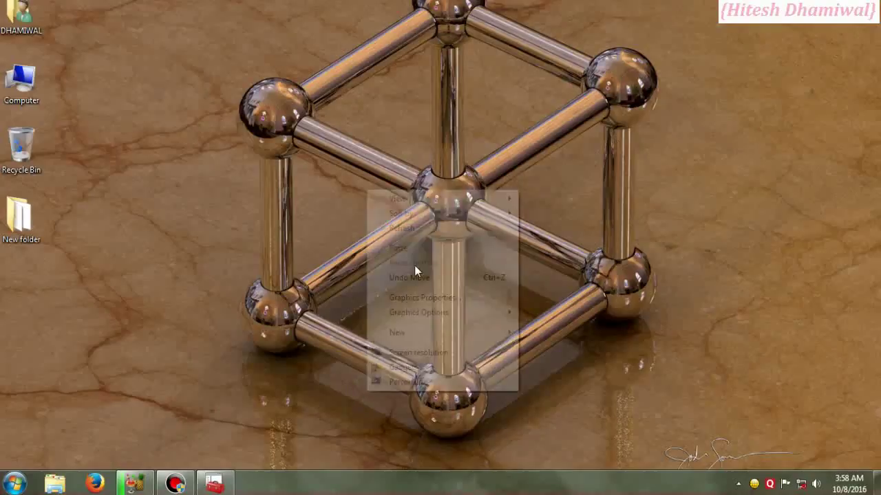
pyautogui.click(413, 231)
pyautogui.rightClick(465, 265)
pyautogui.click(466, 268)
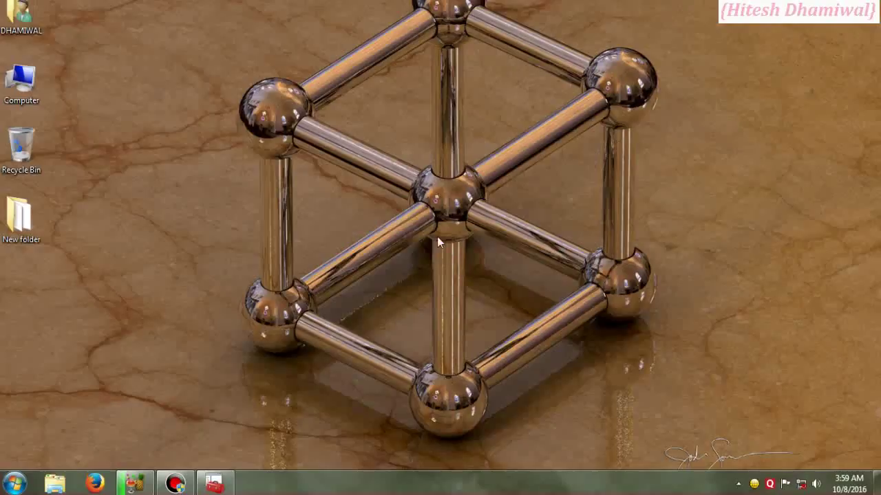
pyautogui.rightClick(437, 237)
pyautogui.click(475, 276)
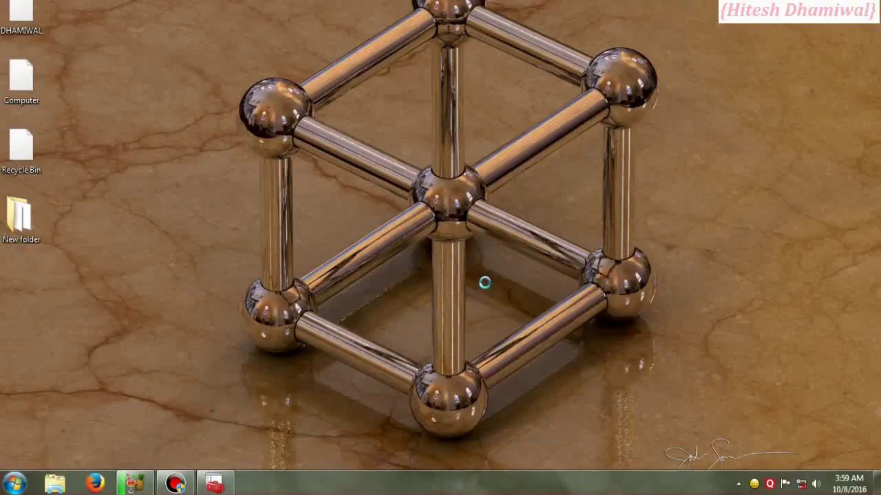
pyautogui.rightClick(476, 274)
pyautogui.click(553, 111)
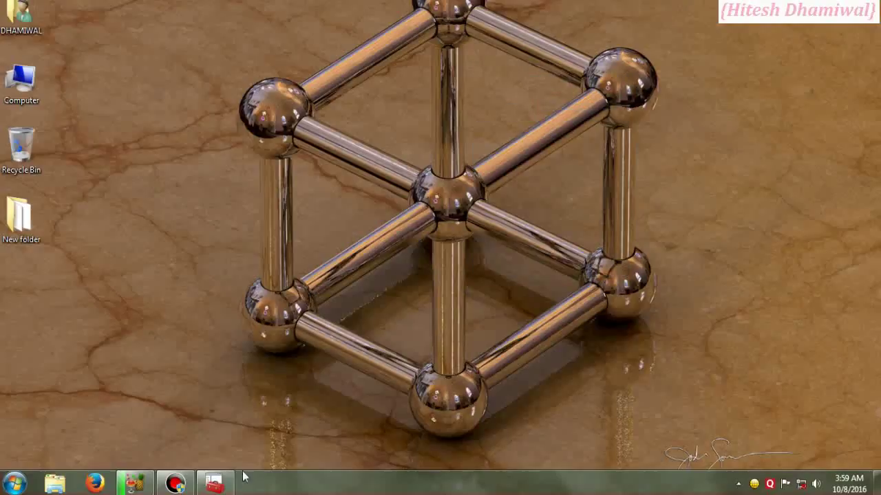
pyautogui.click(215, 484)
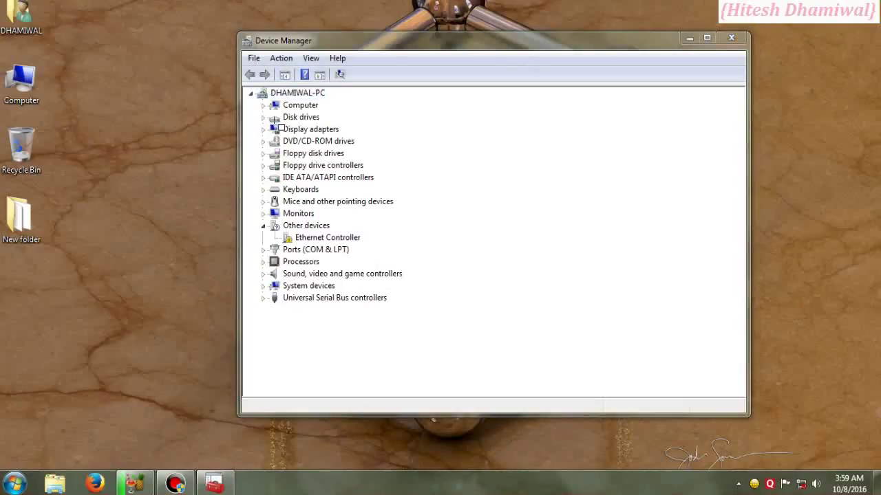
# Expand the Display adapters category and select the Mobile Intel(R) 965 Express Chipset Family device
pyautogui.moveTo(270, 116); pyautogui.dragTo(362, 144)
pyautogui.click(263, 130)
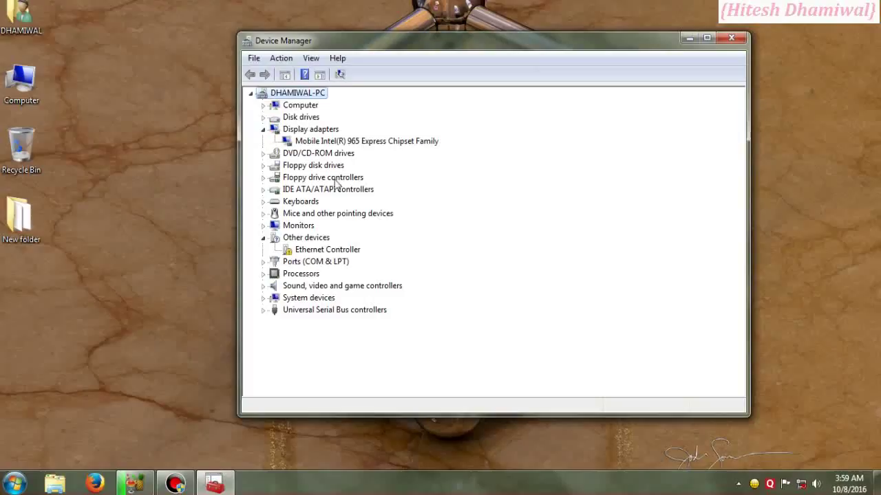
pyautogui.click(327, 141)
pyautogui.rightClick(327, 142)
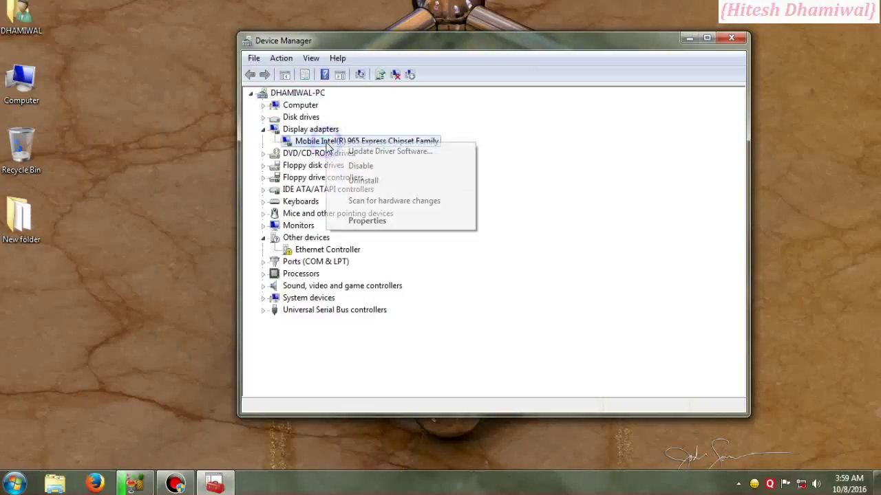
pyautogui.click(584, 166)
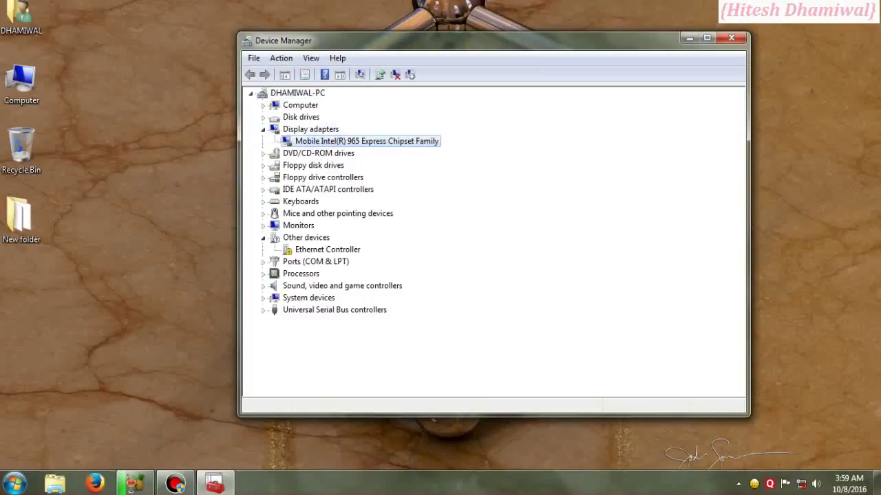
pyautogui.moveTo(324, 146); pyautogui.dragTo(440, 145)
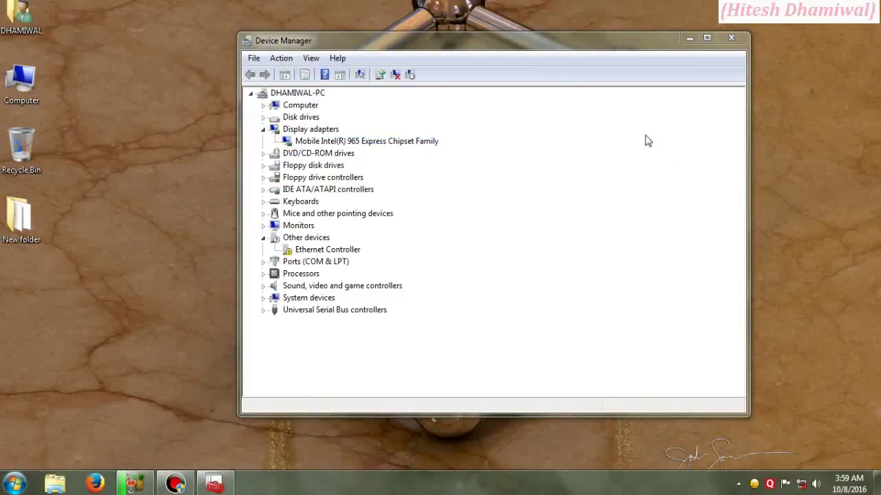
# View the driver date and version in the Mobile Intel(R) 965 Express Chipset Family properties, and close them without changes
pyautogui.rightClick(314, 140)
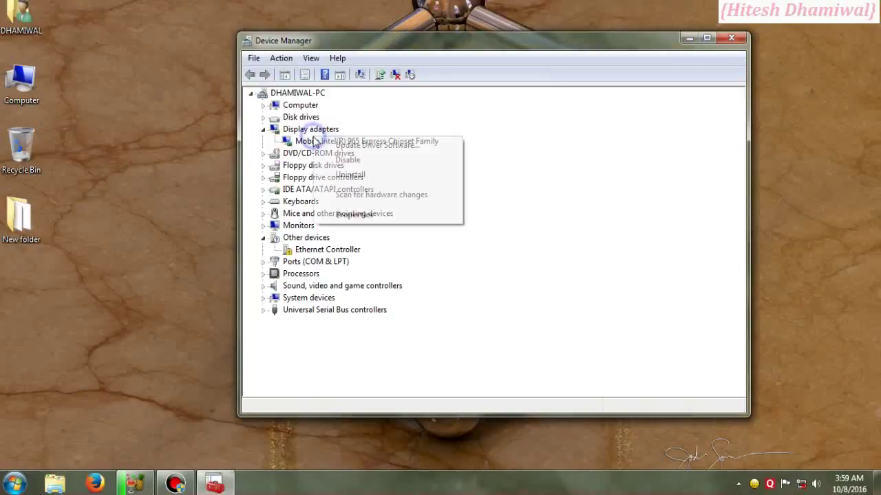
pyautogui.click(374, 215)
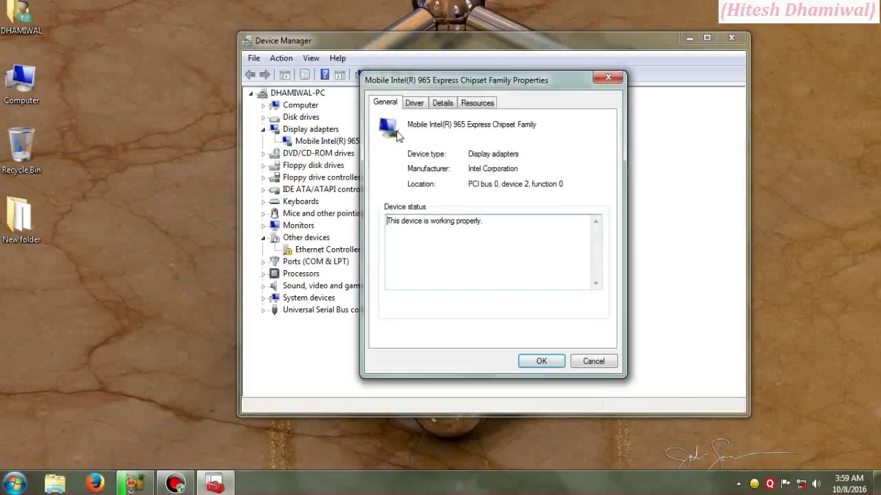
pyautogui.click(415, 105)
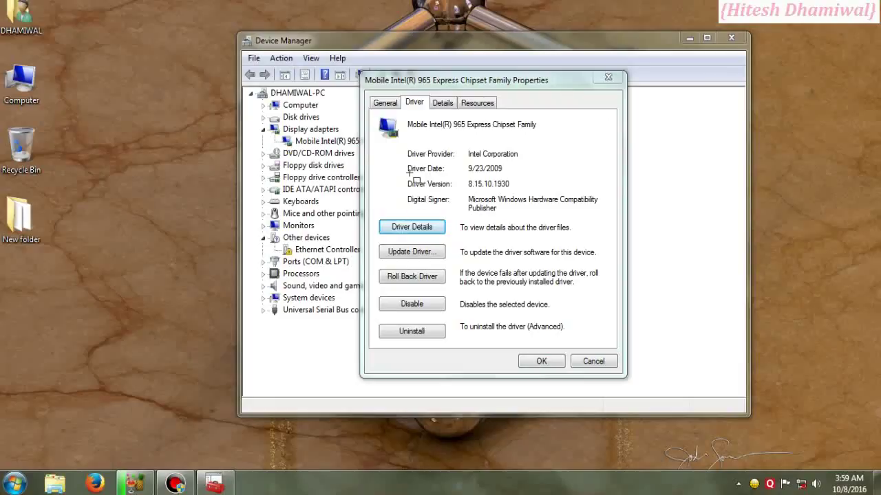
pyautogui.moveTo(405, 177); pyautogui.dragTo(518, 191)
pyautogui.click(593, 362)
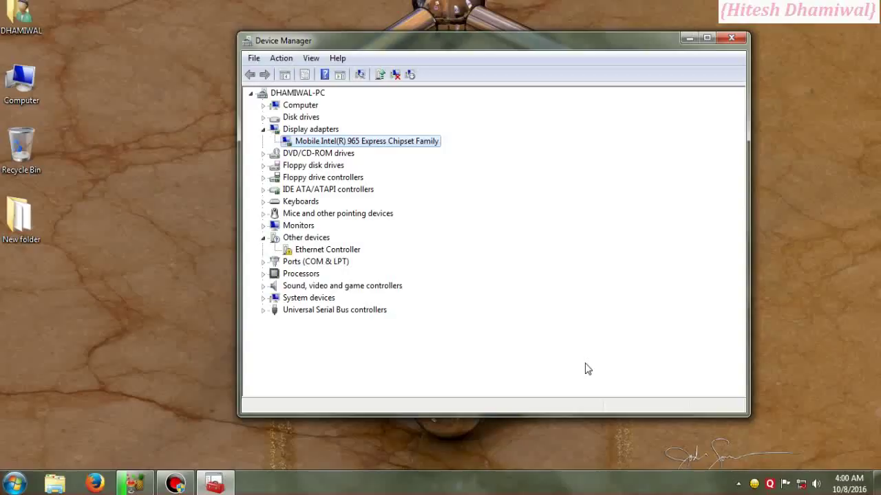
pyautogui.click(863, 217)
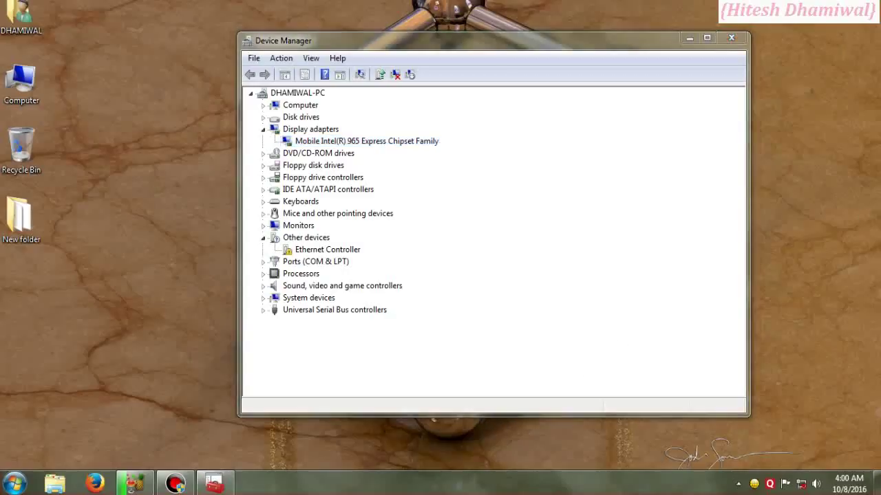
pyautogui.rightClick(814, 220)
pyautogui.click(758, 218)
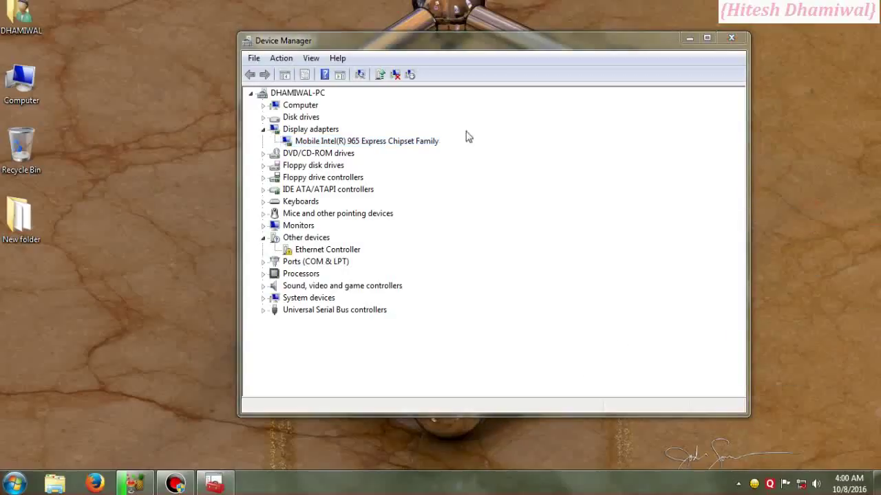
# Collapse the Display adapters category and expand Sound, video and game controllers
pyautogui.click(263, 130)
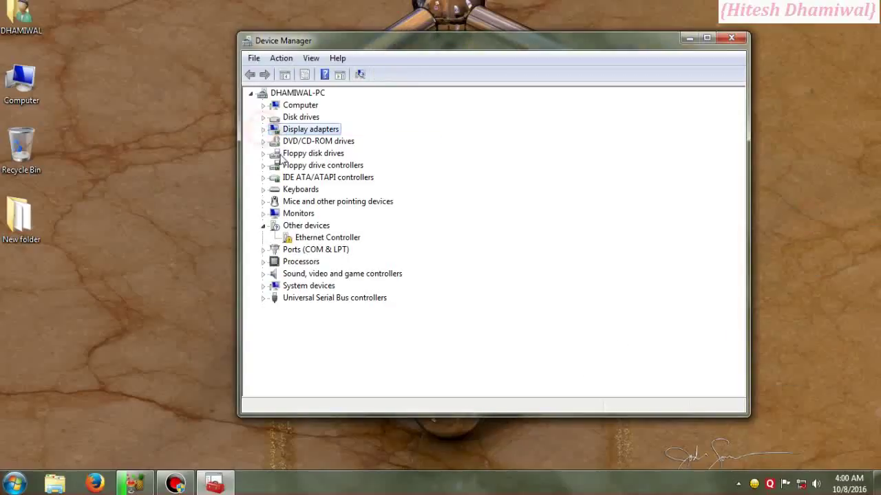
pyautogui.click(293, 274)
pyautogui.click(265, 273)
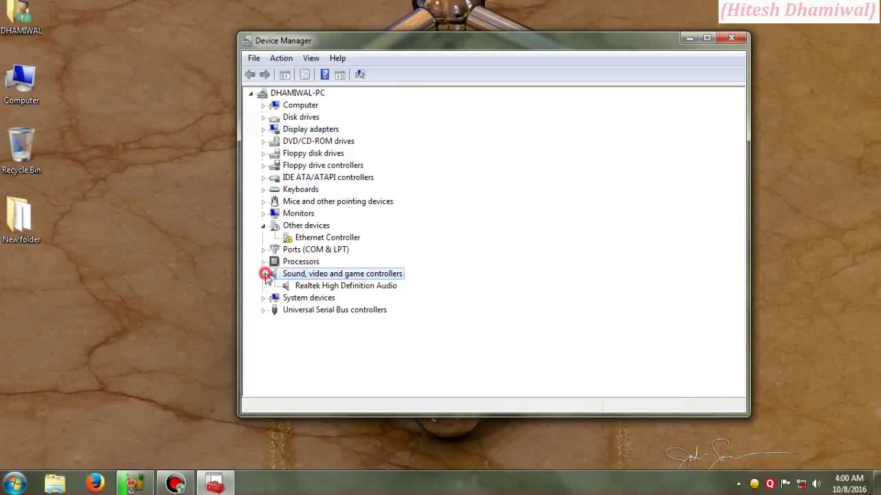
# View the driver version in the Realtek High Definition Audio properties, and close them without changes
pyautogui.click(326, 287)
pyautogui.rightClick(326, 287)
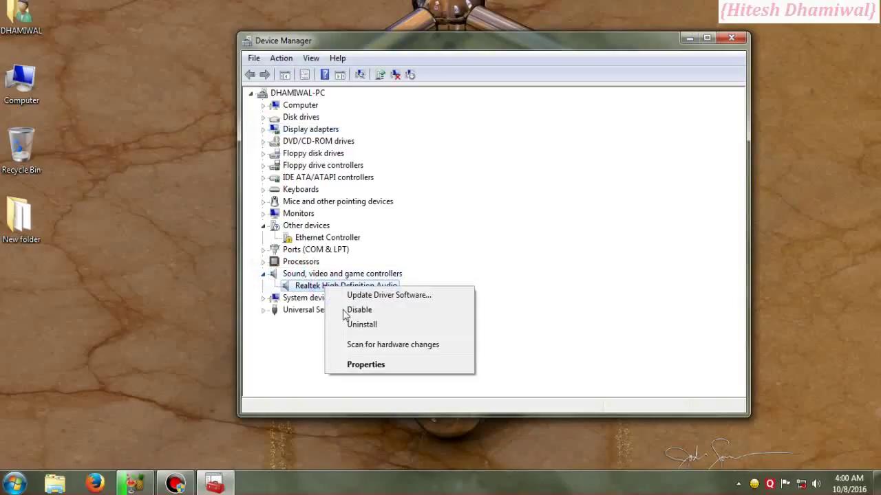
pyautogui.click(352, 364)
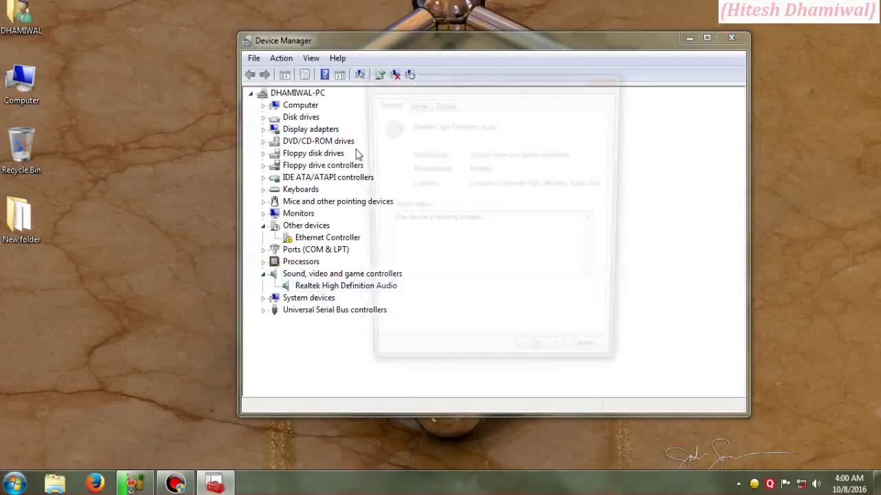
pyautogui.click(414, 102)
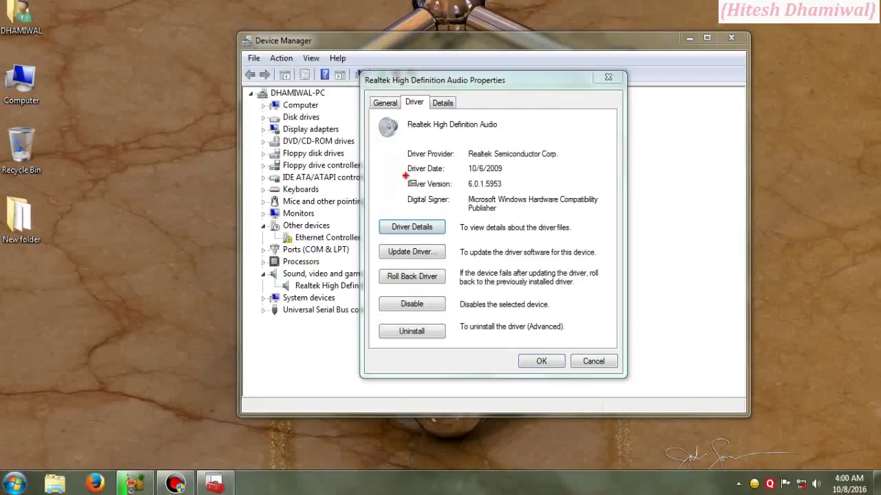
pyautogui.moveTo(400, 176); pyautogui.dragTo(503, 191)
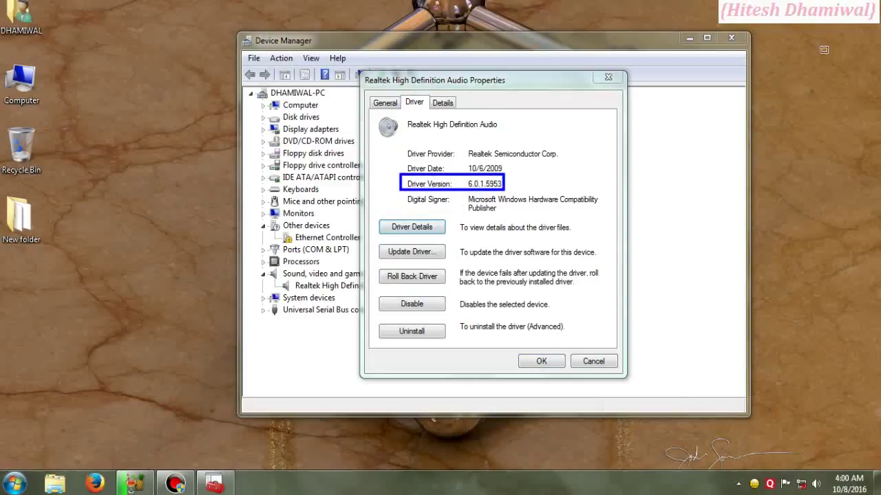
pyautogui.press('Escape')
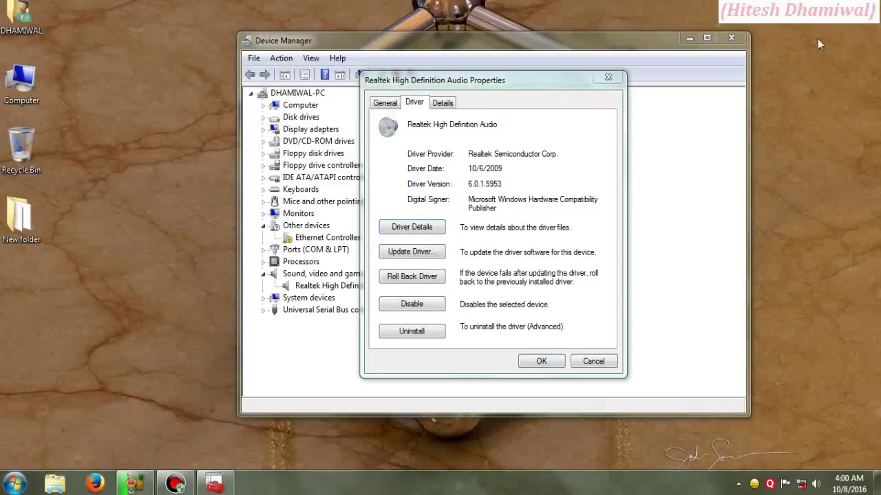
pyautogui.click(608, 79)
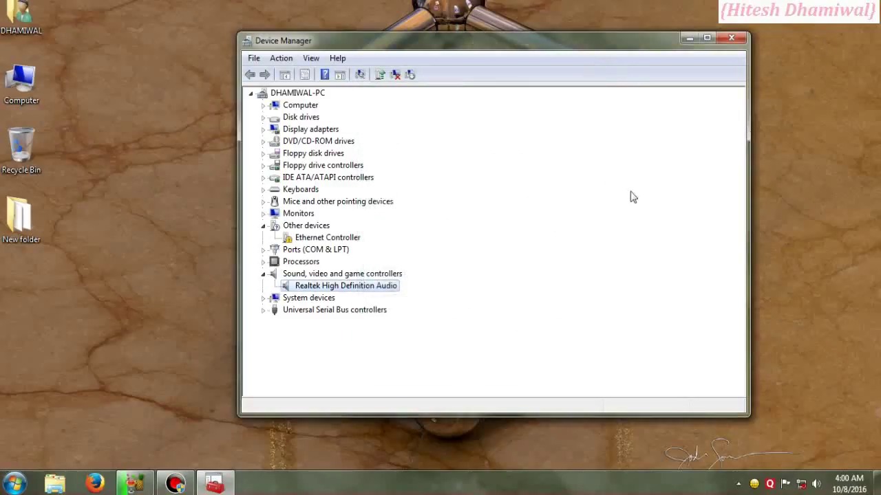
# Refresh the desktop while leaving Device Manager open
pyautogui.rightClick(806, 210)
pyautogui.click(806, 209)
pyautogui.rightClick(809, 212)
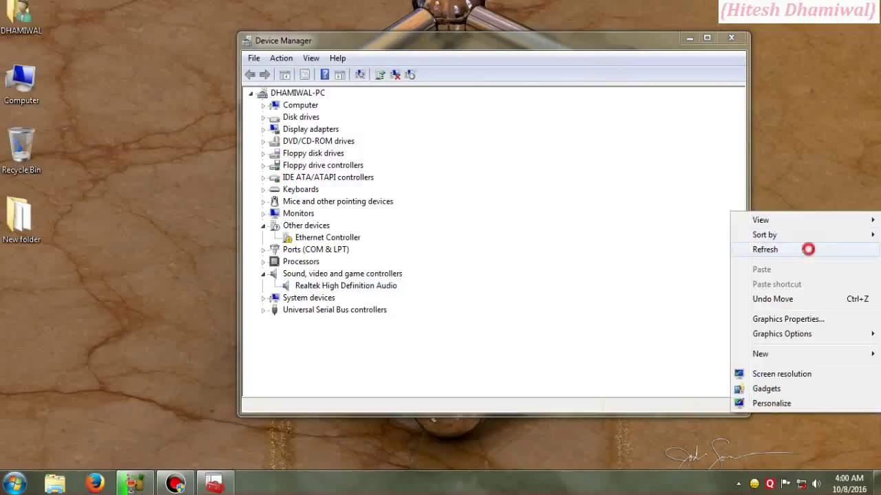
pyautogui.click(808, 249)
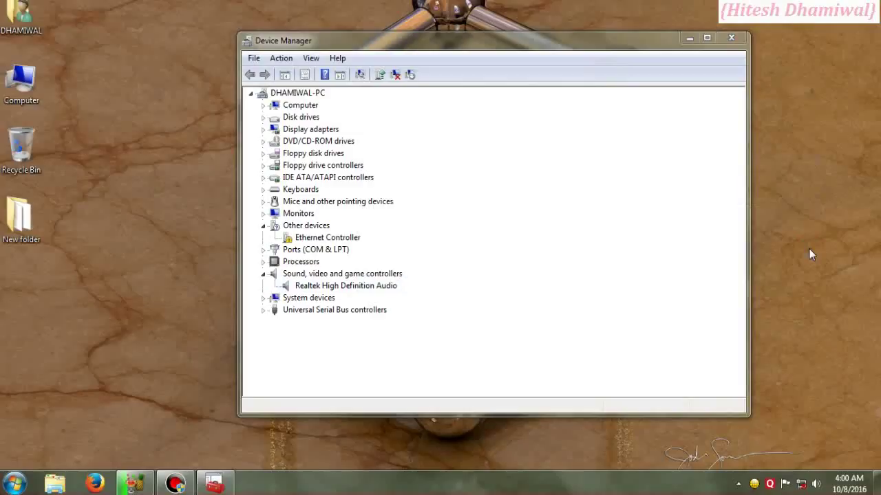
# Collapse the Sound, video and game controllers category in Device Manager, and refresh the desktop several times
pyautogui.click(263, 274)
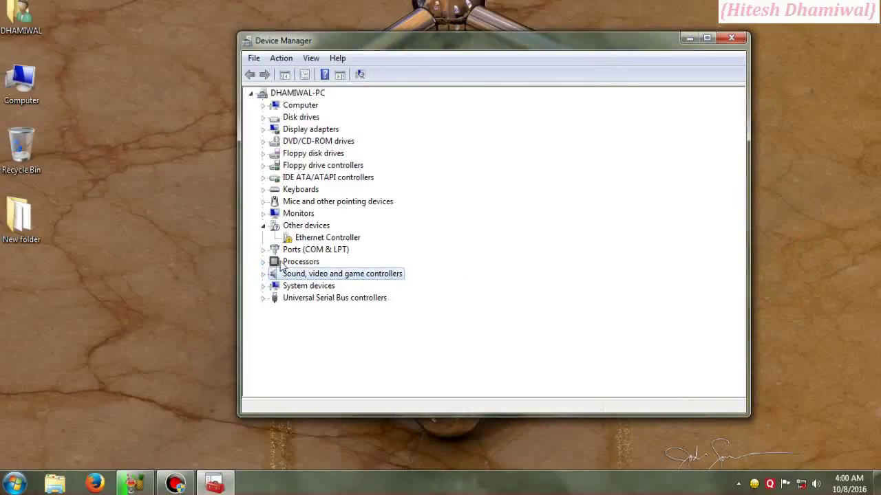
pyautogui.click(283, 262)
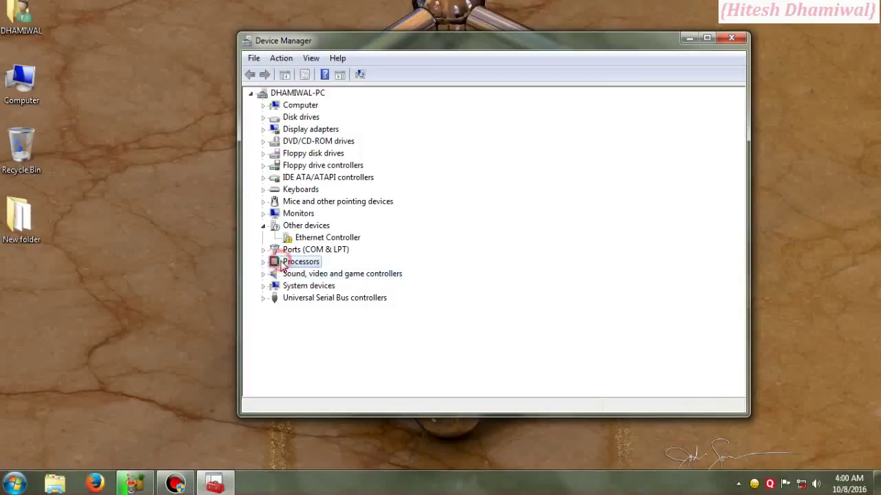
pyautogui.rightClick(764, 88)
pyautogui.click(793, 127)
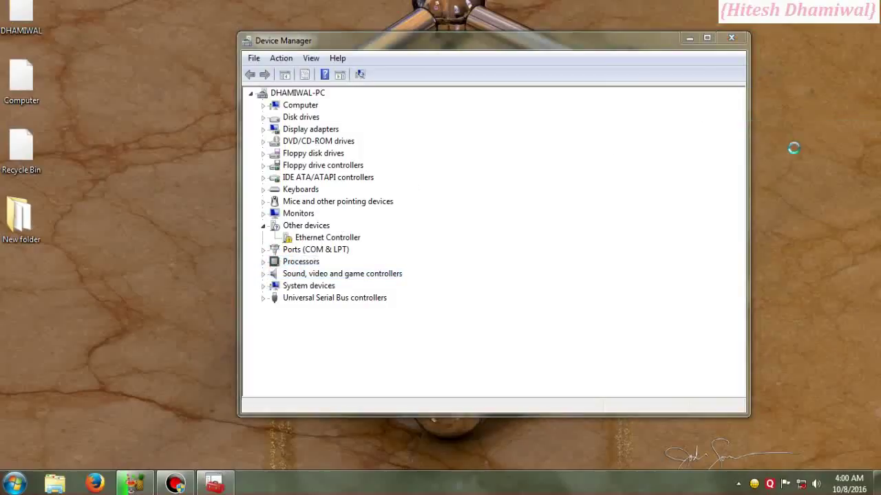
pyautogui.rightClick(794, 125)
pyautogui.click(795, 166)
pyautogui.rightClick(794, 174)
pyautogui.click(793, 197)
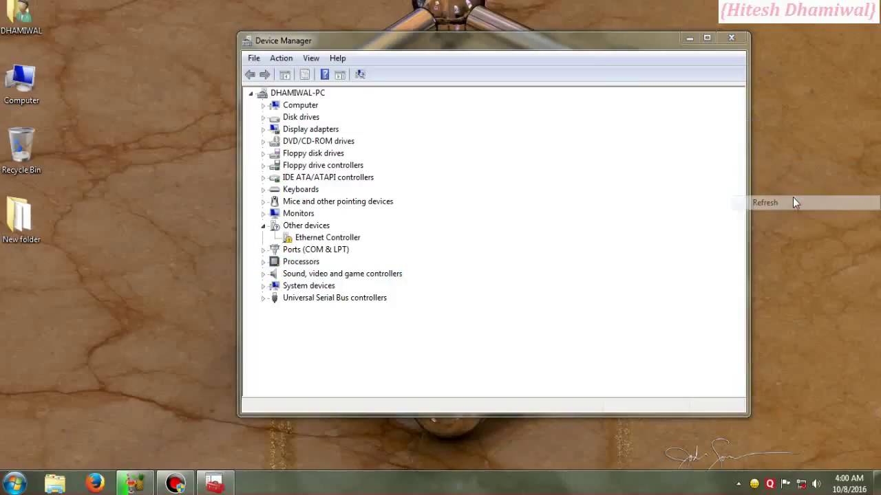
# Close Device Manager and refresh the empty desktop twice
pyautogui.click(739, 41)
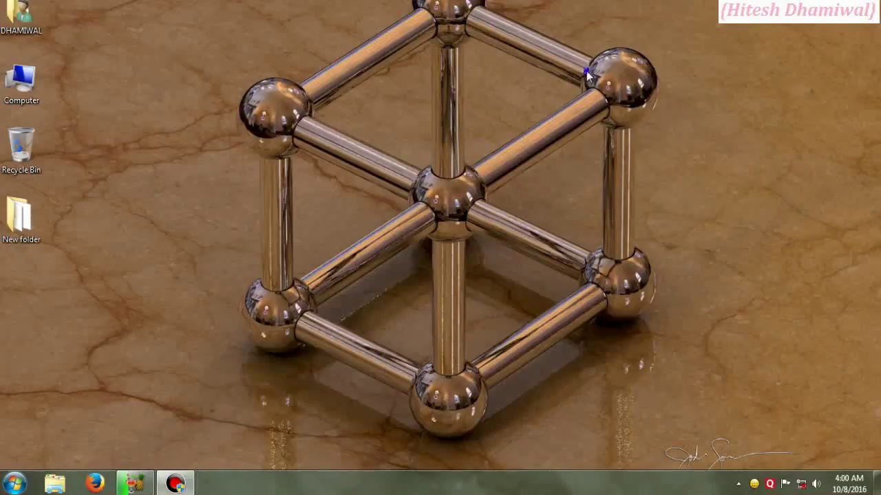
pyautogui.rightClick(586, 71)
pyautogui.click(626, 113)
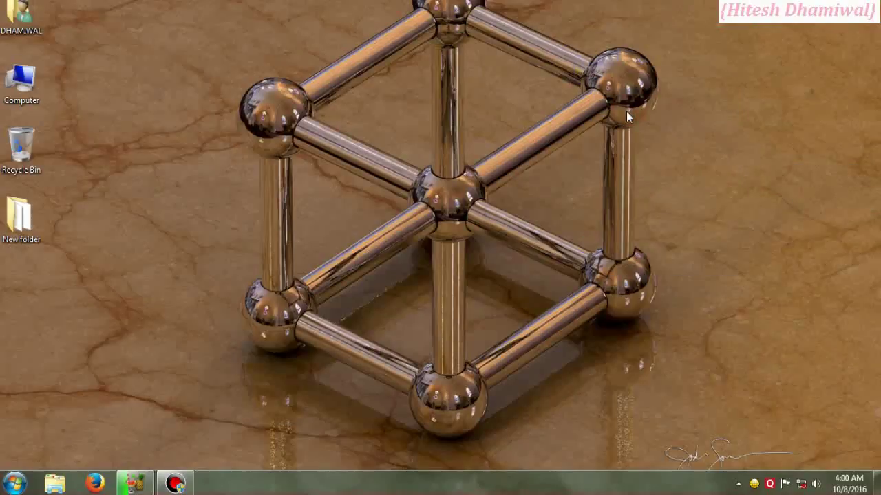
pyautogui.rightClick(622, 112)
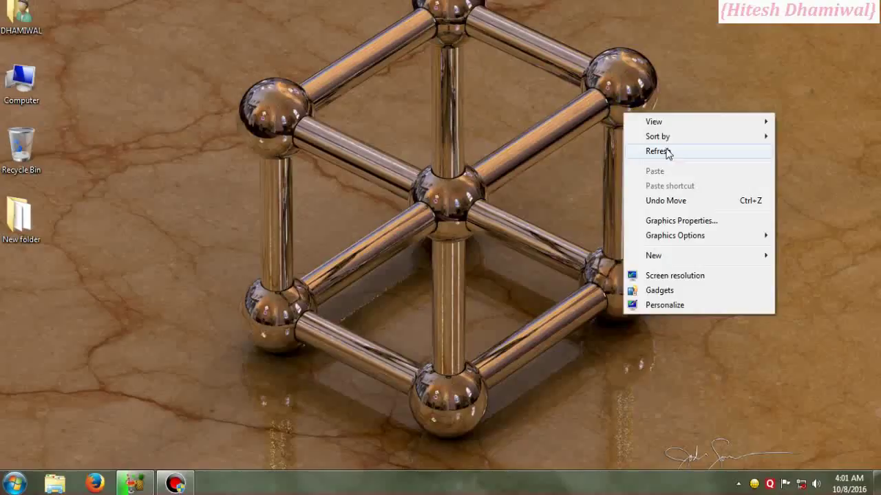
pyautogui.click(667, 151)
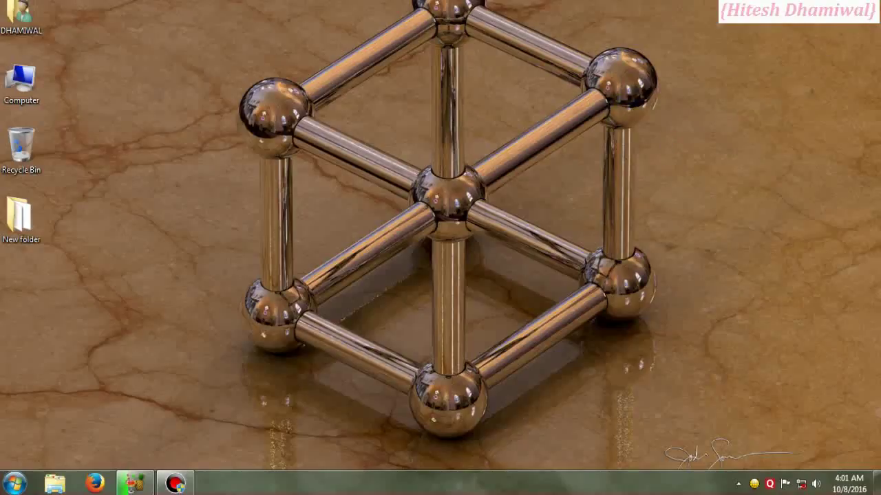